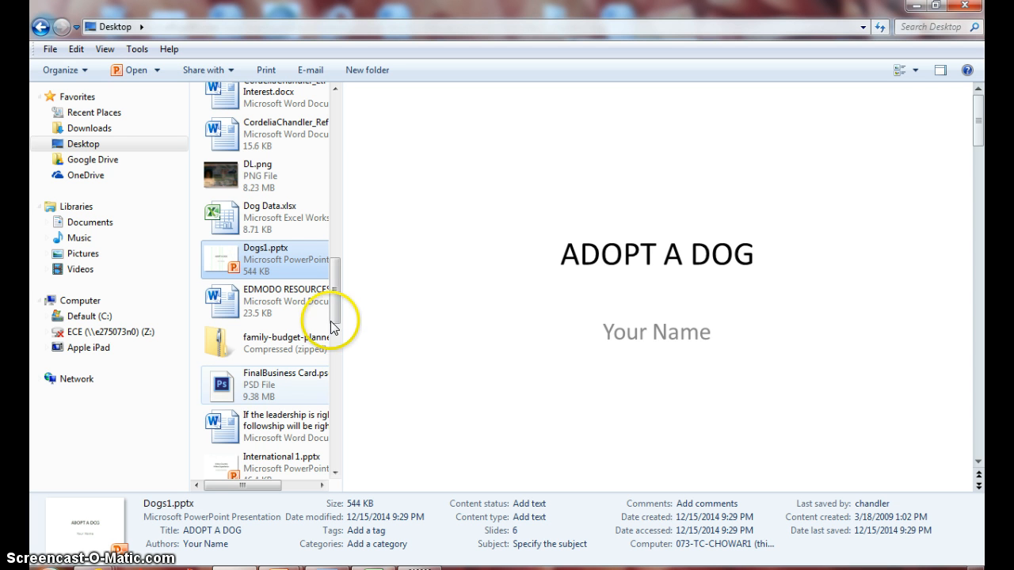
# Step: Open Time Management2.pptx from the Desktop and save a copy there as Time Management3
pyautogui.moveTo(334, 298); pyautogui.dragTo(333, 405)
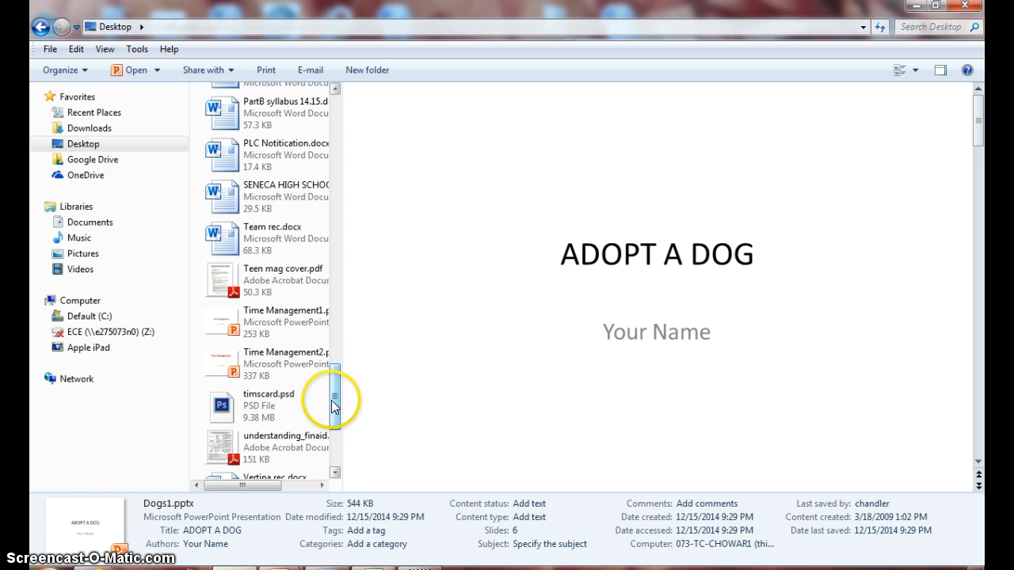
pyautogui.click(270, 363)
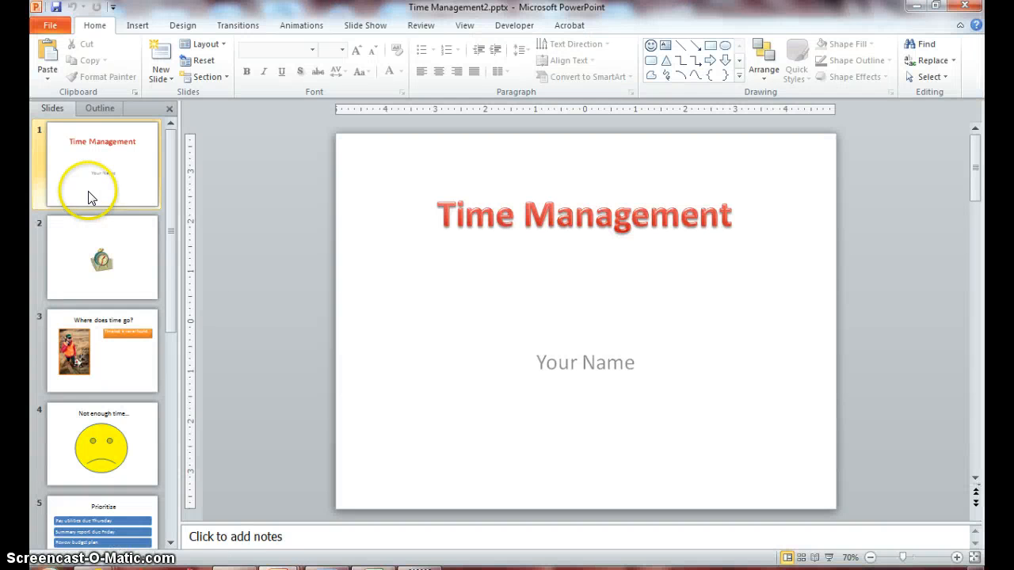
pyautogui.click(43, 28)
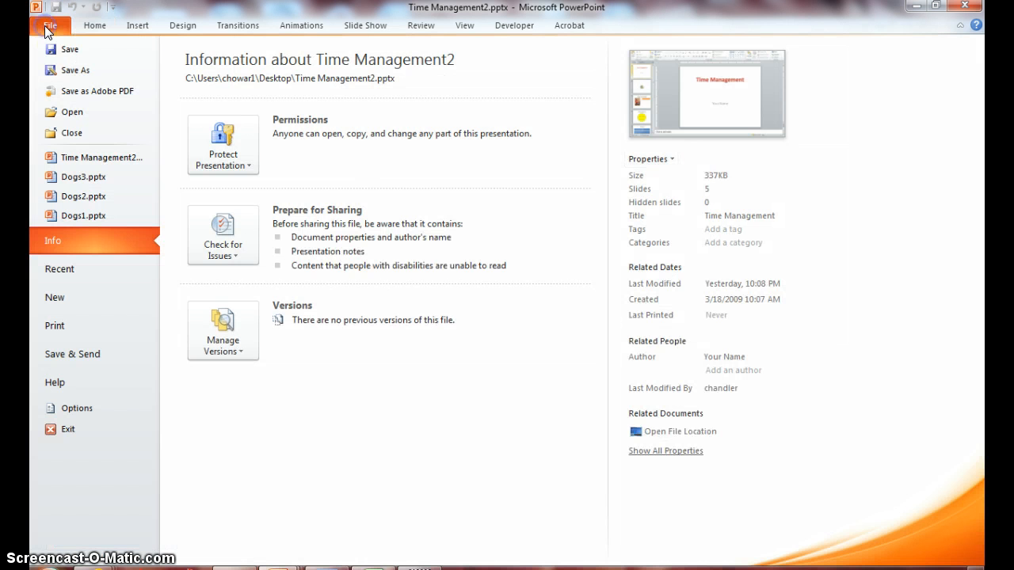
pyautogui.click(75, 72)
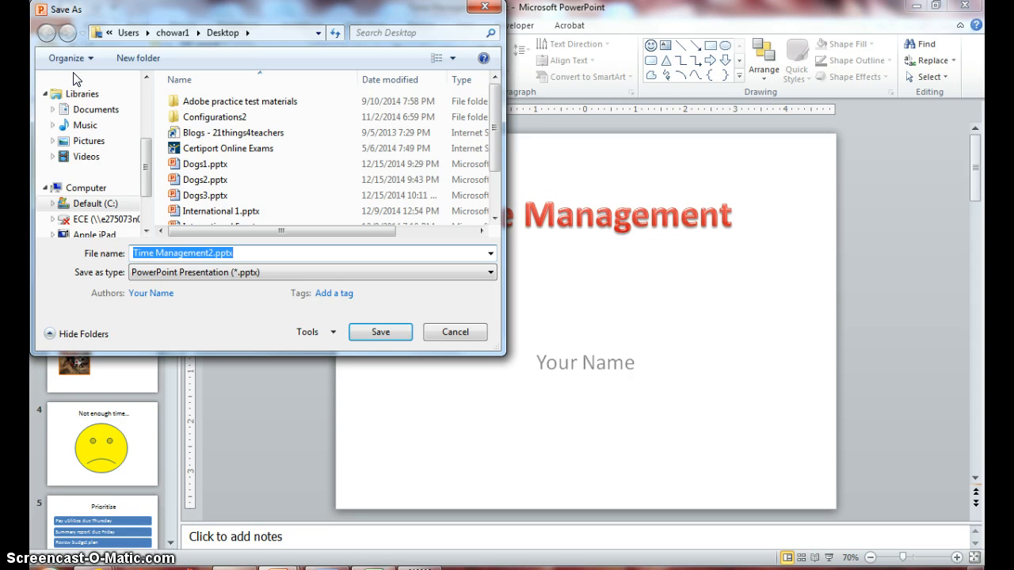
pyautogui.press('End')
pyautogui.press('BackSpace')
pyautogui.press('BackSpace')
pyautogui.press('BackSpace')
pyautogui.press('BackSpace')
pyautogui.press('BackSpace')
pyautogui.press('BackSpace')
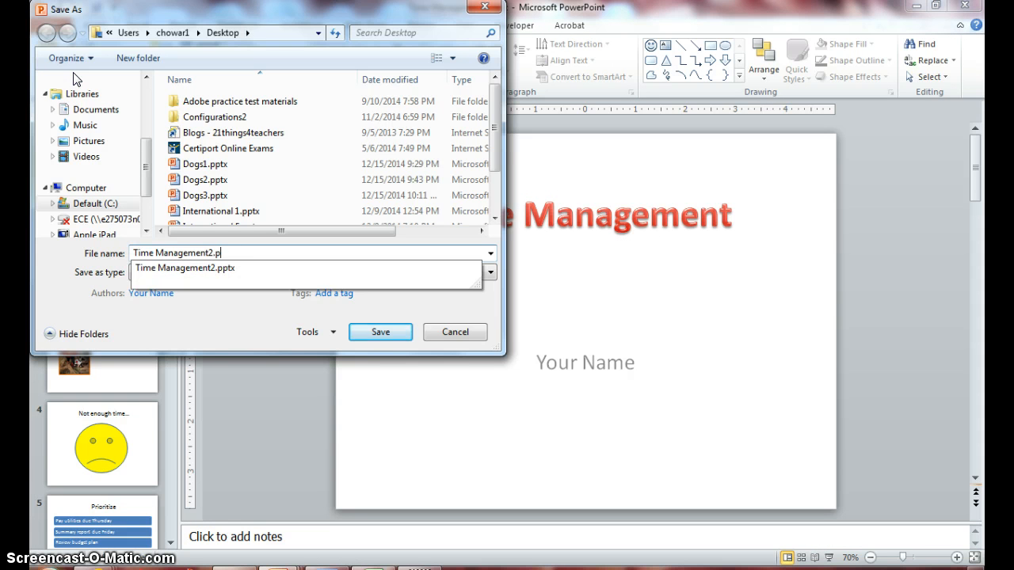
pyautogui.write('3')
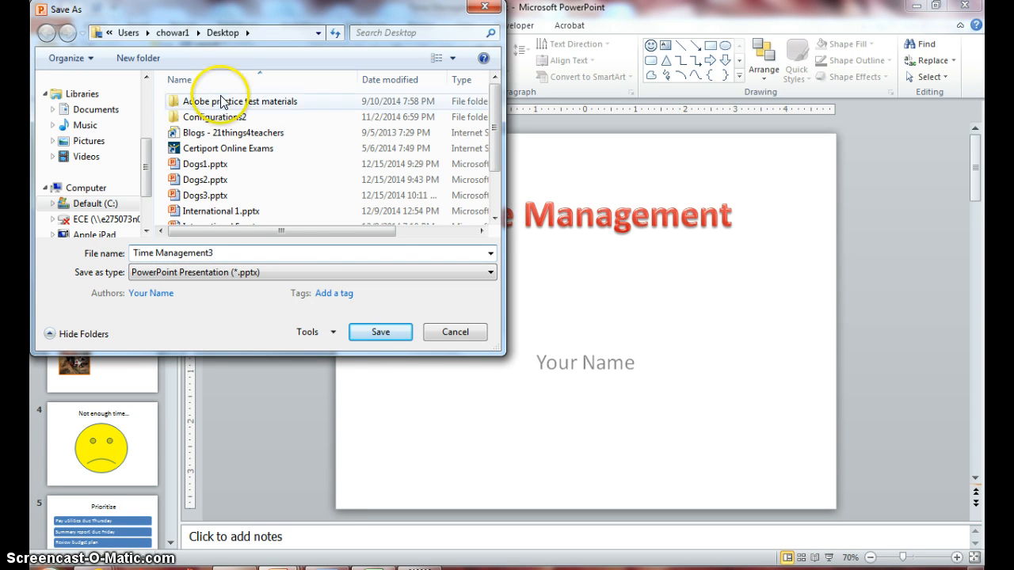
pyautogui.click(372, 335)
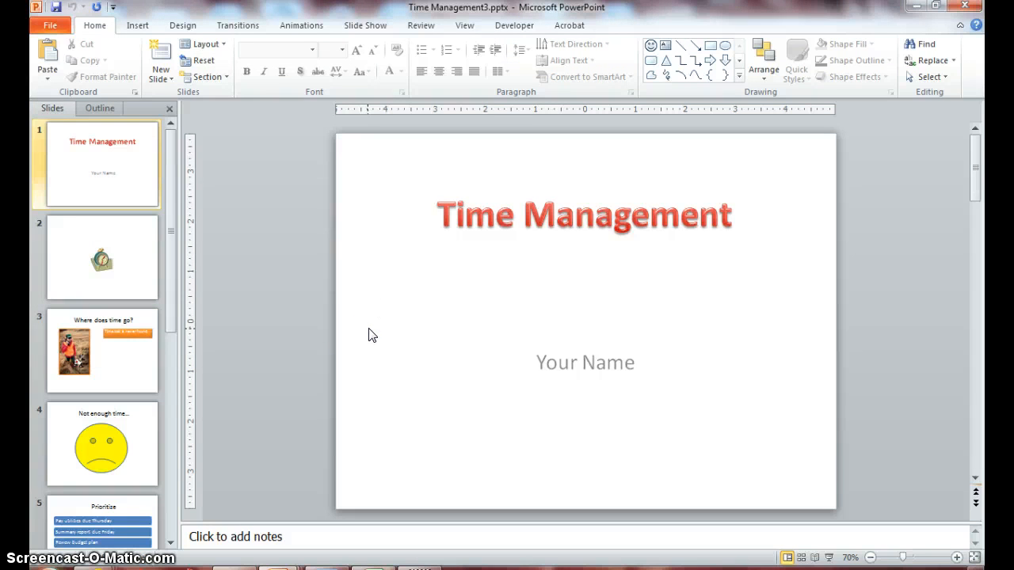
# Step: Enlarge the alarm clock picture on slide 2 proportionally and move it slightly down within the text placeholder
pyautogui.click(123, 255)
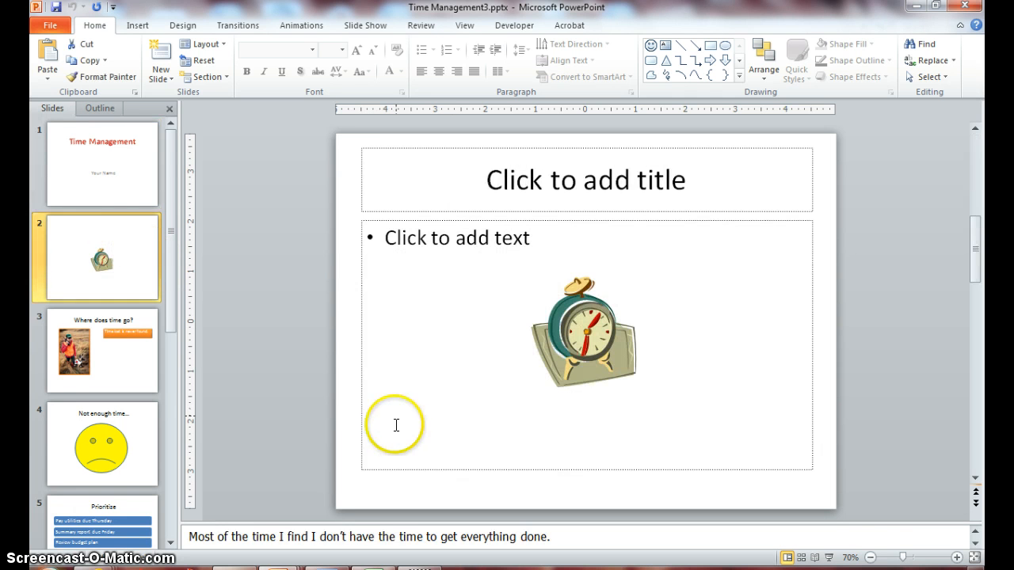
pyautogui.click(579, 358)
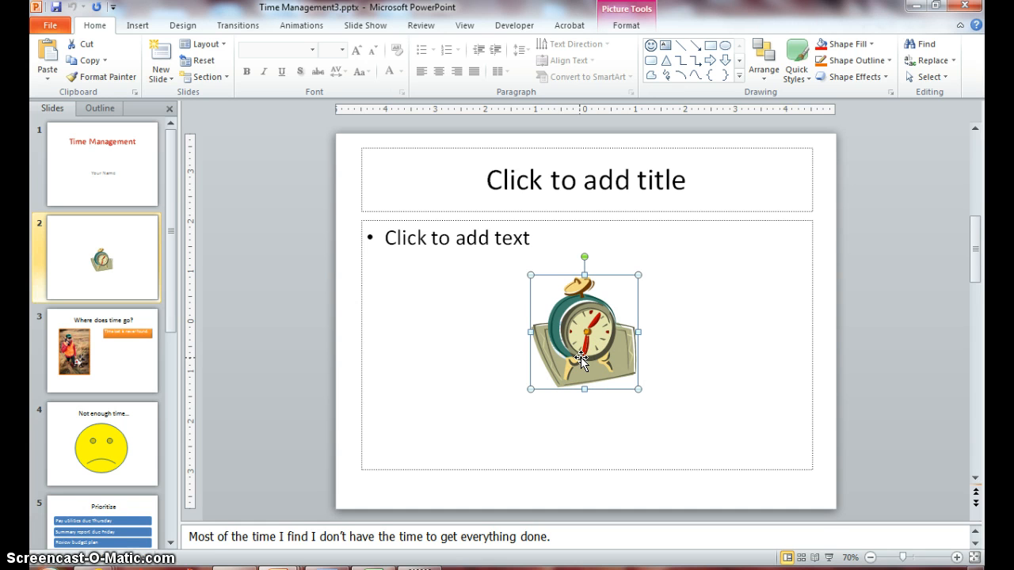
pyautogui.click(549, 307)
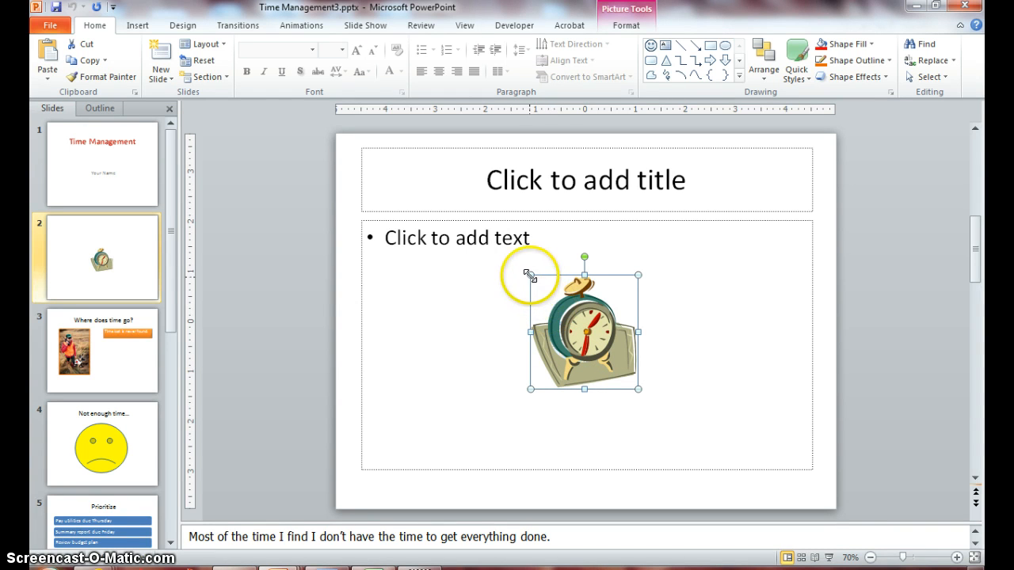
pyautogui.moveTo(530, 276)
pyautogui.mouseDown()
pyautogui.moveTo(486, 256)
pyautogui.moveTo(486, 231)
pyautogui.mouseUp()
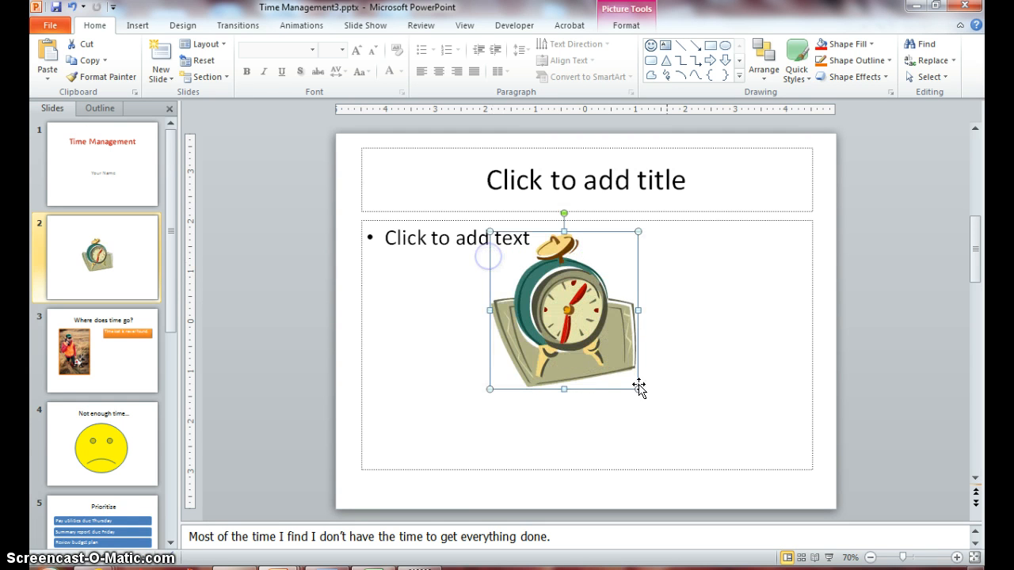
pyautogui.moveTo(636, 388); pyautogui.dragTo(663, 420)
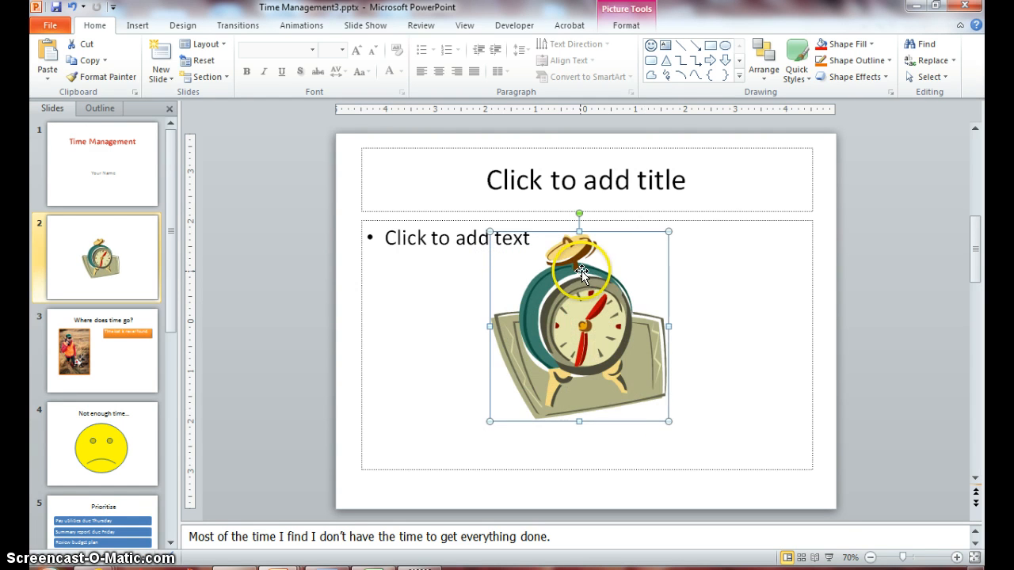
pyautogui.moveTo(581, 271); pyautogui.dragTo(587, 292)
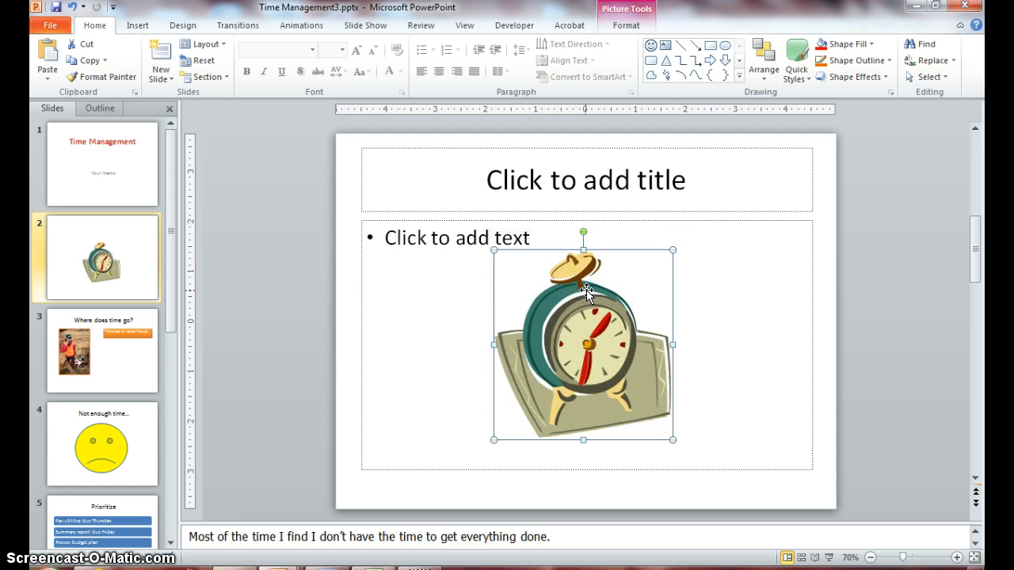
# Step: Apply the Wheel entrance animation to the alarm clock picture on slide 2
pyautogui.click(308, 27)
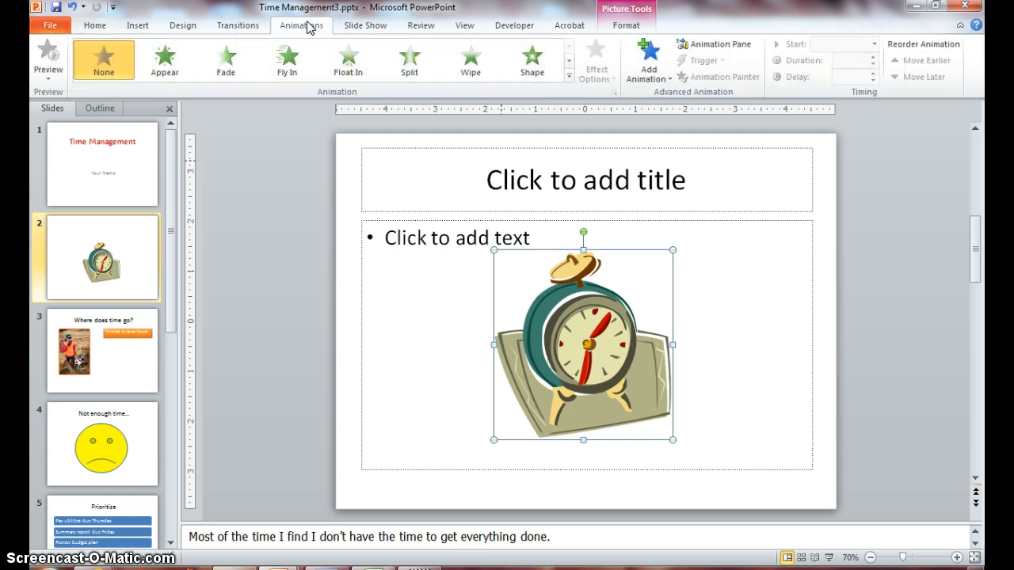
pyautogui.click(287, 68)
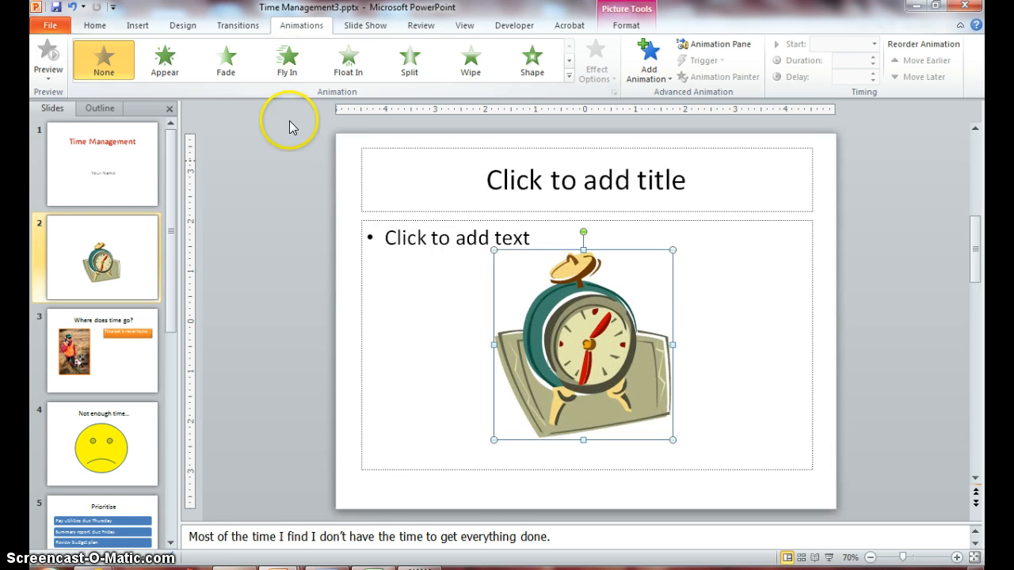
pyautogui.click(287, 68)
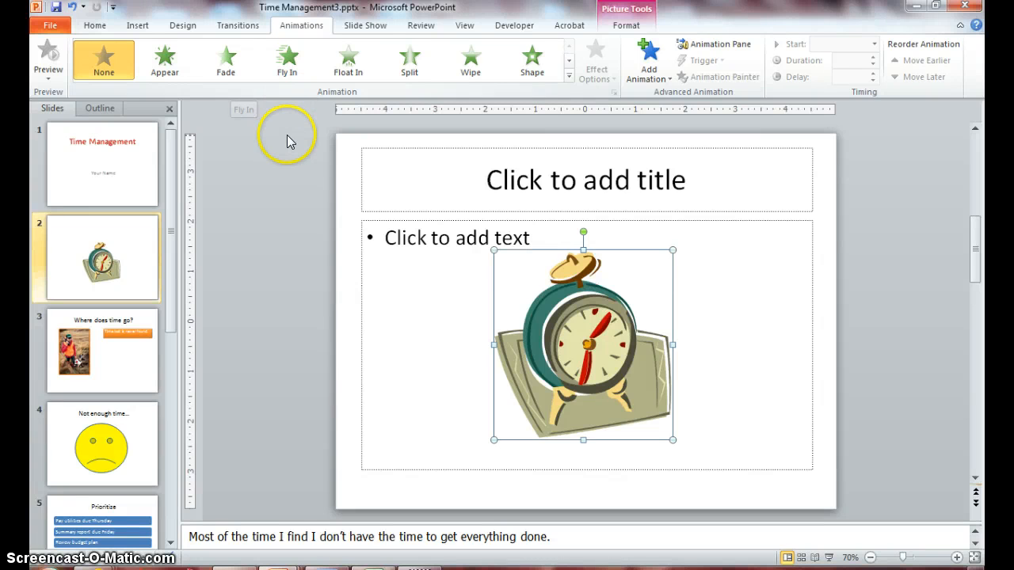
pyautogui.click(287, 64)
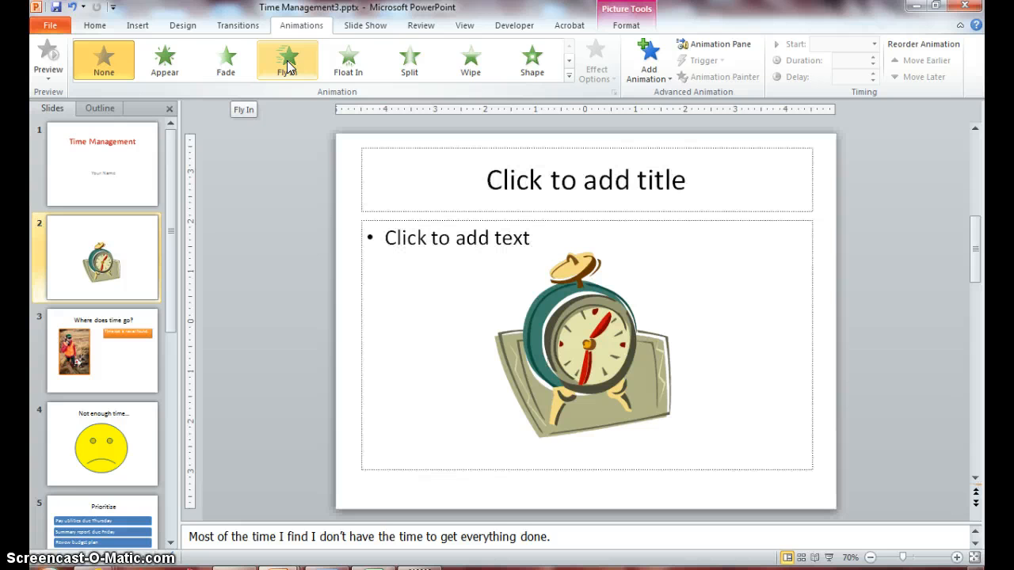
pyautogui.click(569, 76)
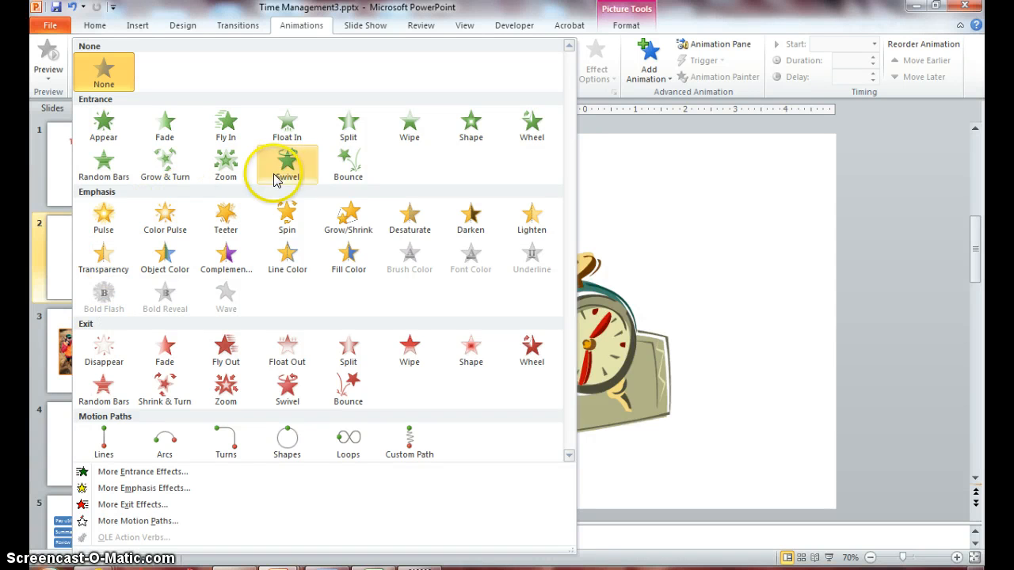
pyautogui.click(529, 127)
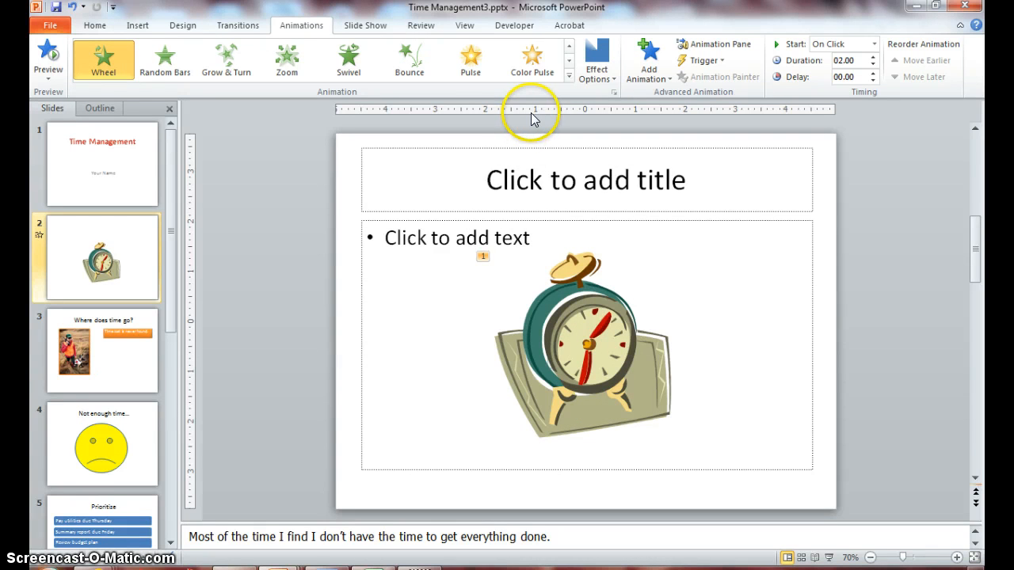
pyautogui.click(568, 75)
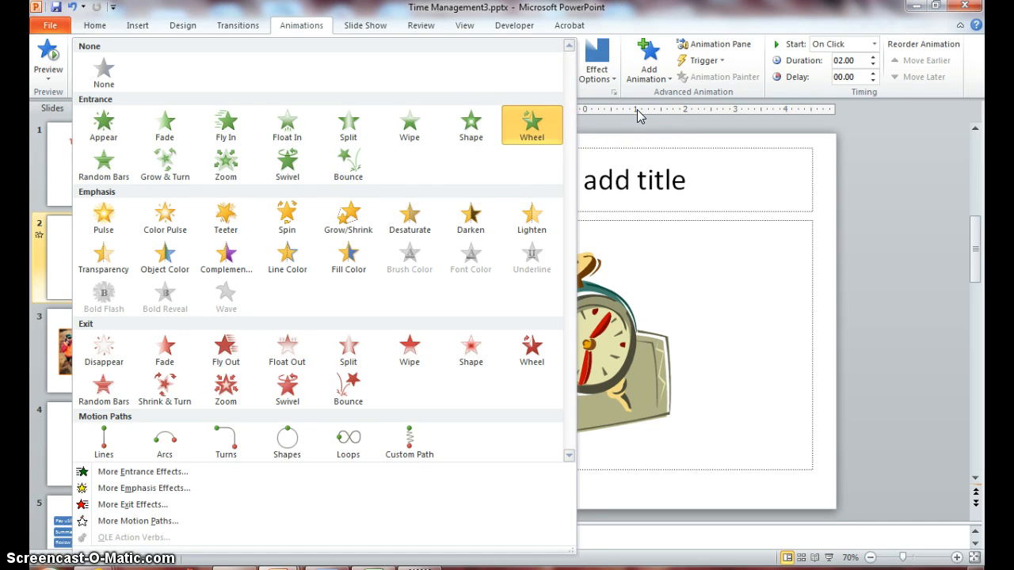
pyautogui.click(663, 130)
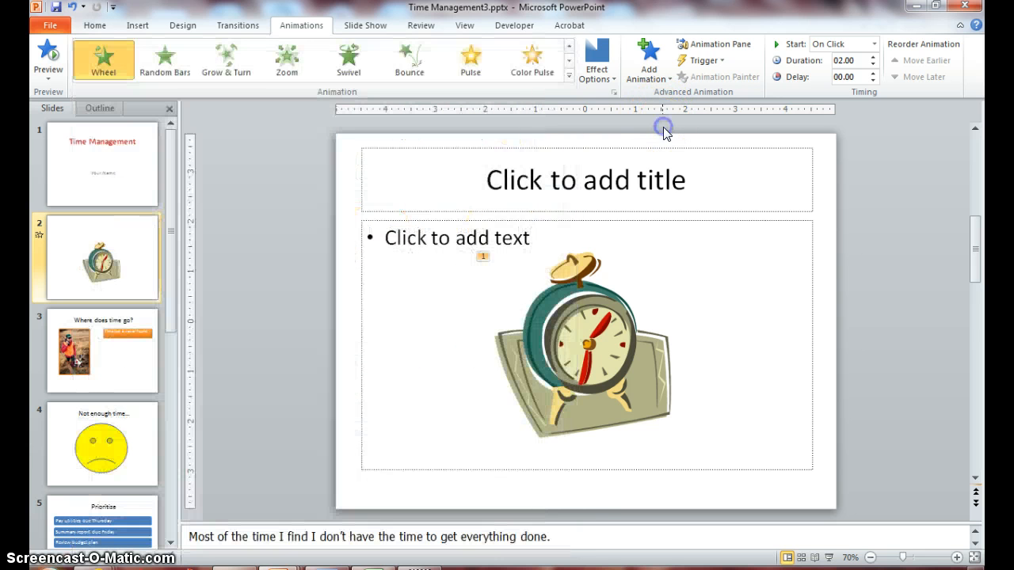
pyautogui.click(342, 252)
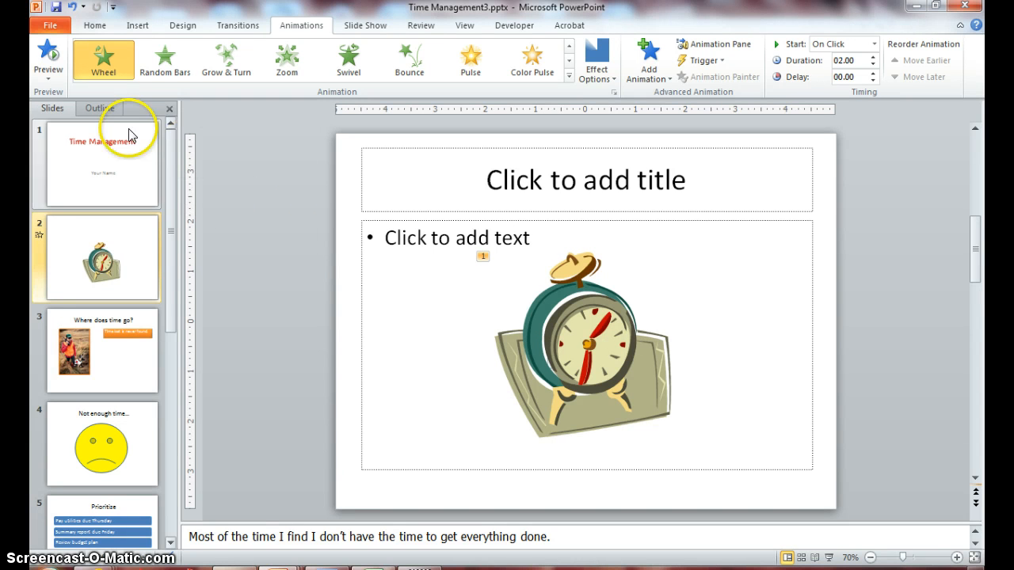
# Step: Preview the alarm clock picture's animation on slide 2
pyautogui.click(49, 79)
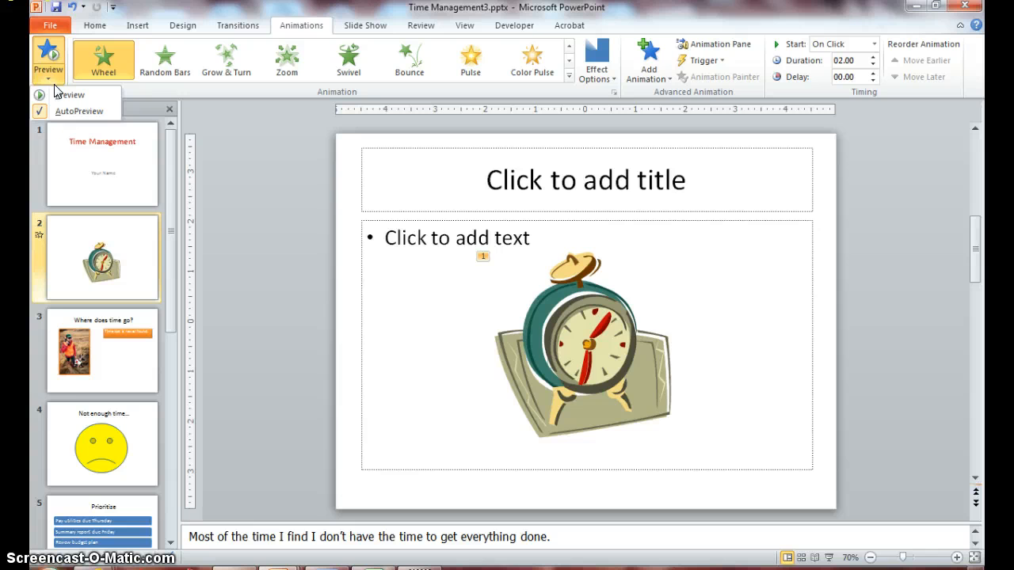
pyautogui.click(46, 59)
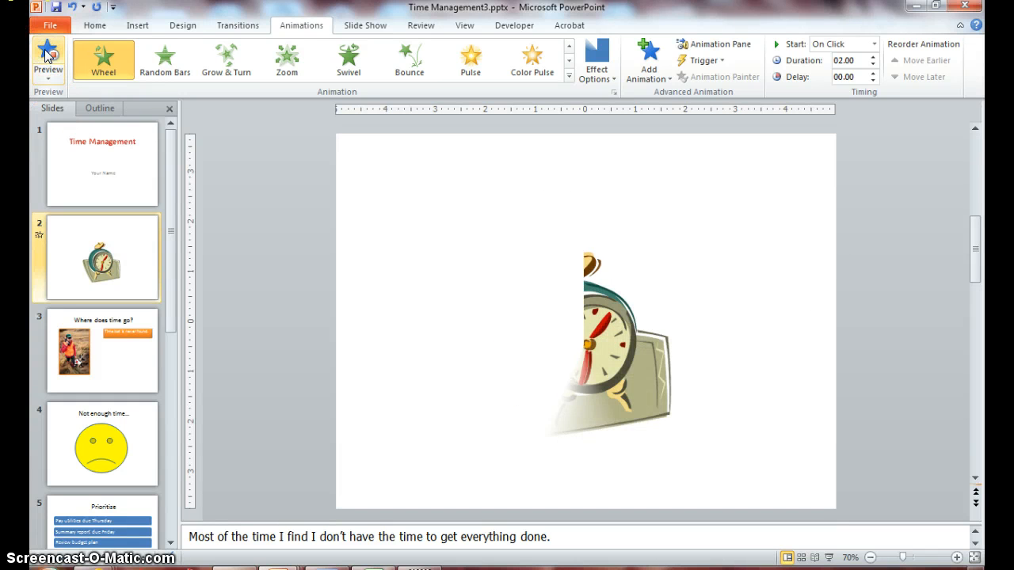